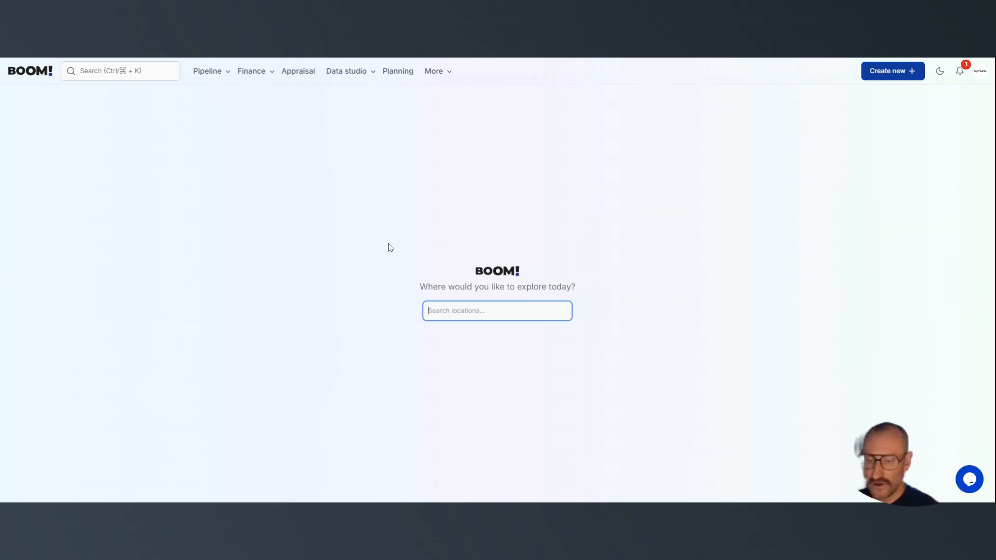
Search for islington and open the map at Islington, London, England, United Kingdom
{"action": "type", "text": "islington"}
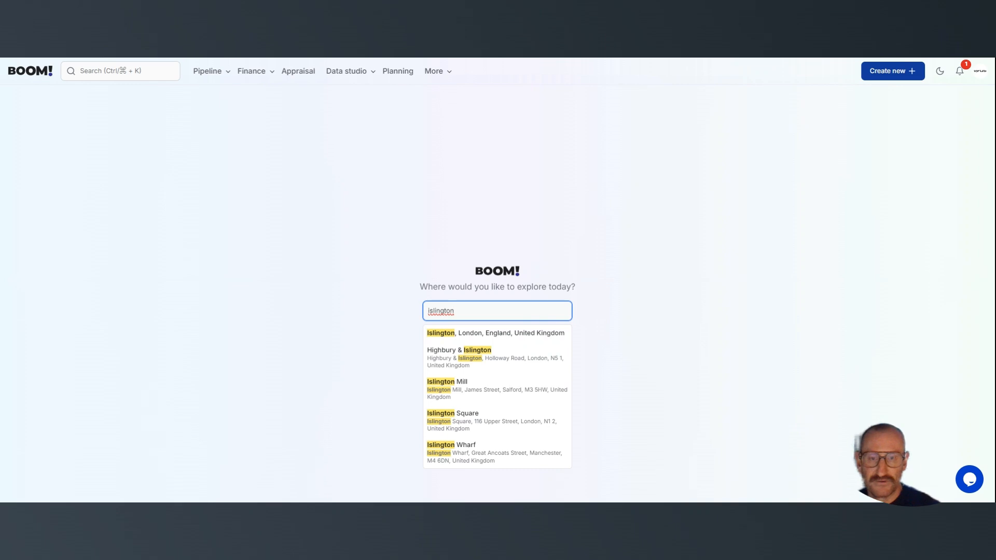
{"action": "key", "text": "Down"}
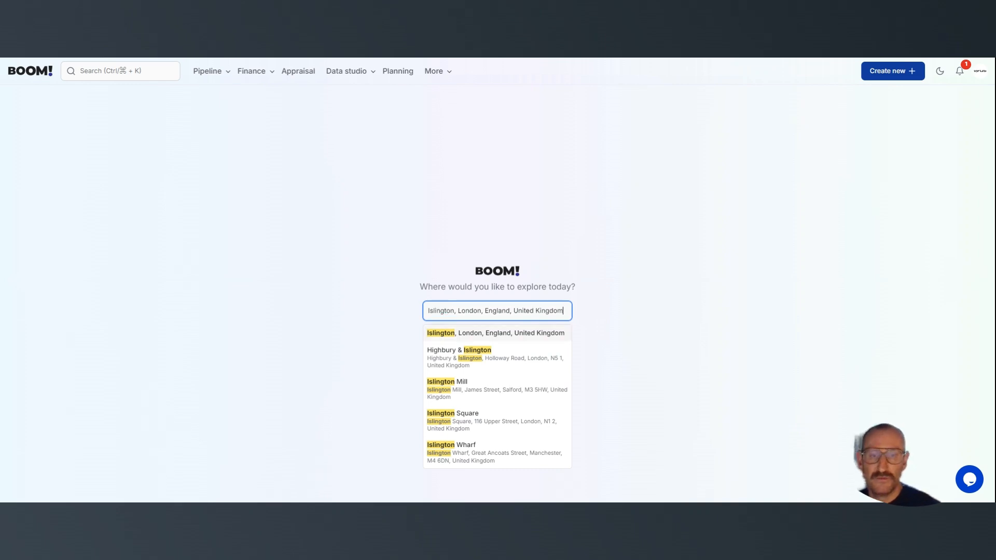
{"action": "key", "text": "Return"}
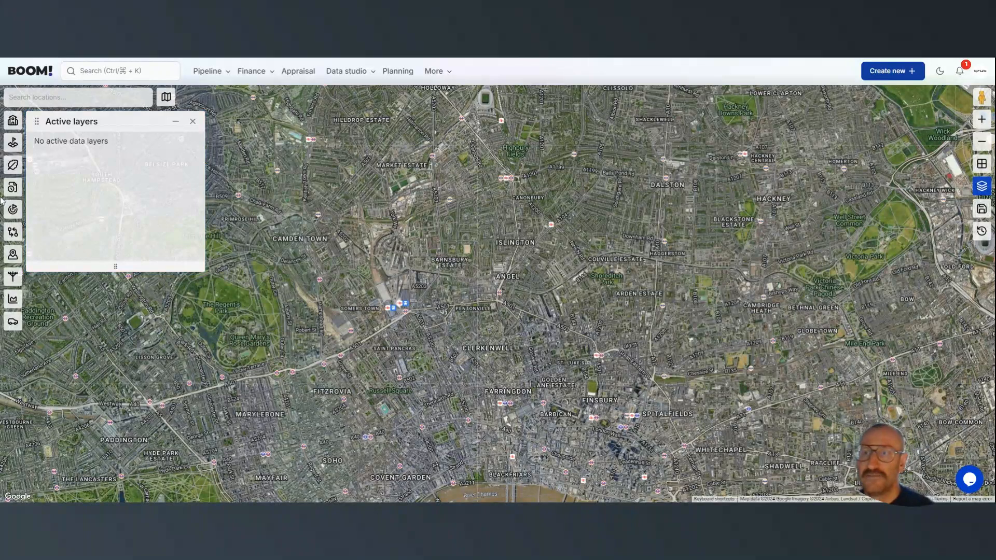
Move the Active layers window to the opposite side of the map and turn on the Land Titles layer
{"action": "left_click_drag", "start_coordinate": [67, 126], "coordinate": [875, 98]}
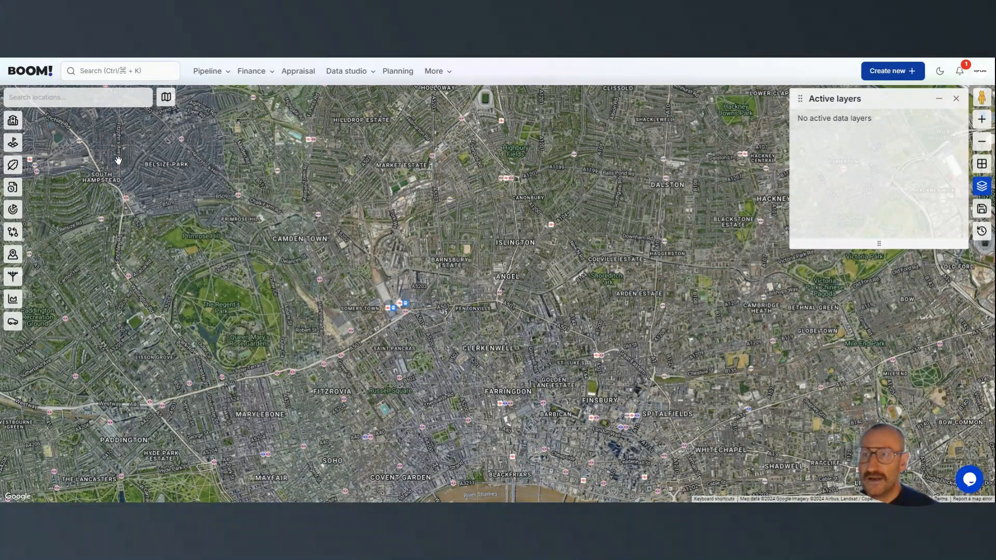
{"action": "left_click", "coordinate": [13, 143]}
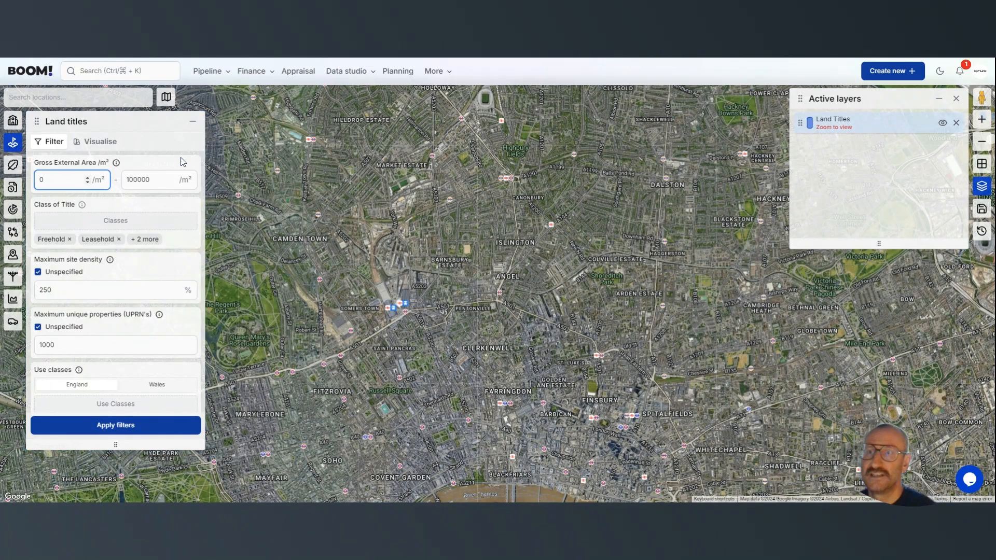
Review the visualisation key and the available filter options of the Land Titles layer
{"action": "left_click", "coordinate": [89, 146]}
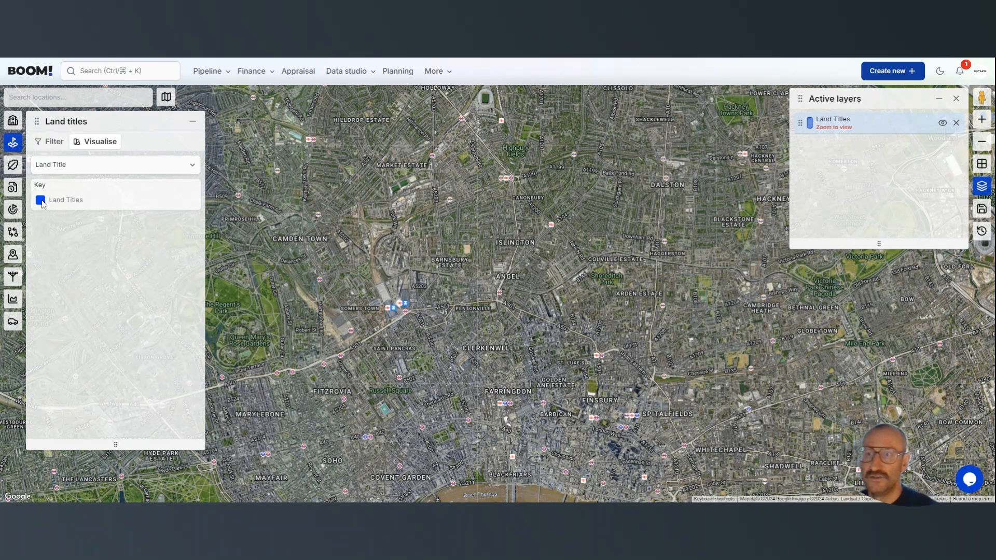
{"action": "left_click", "coordinate": [52, 141]}
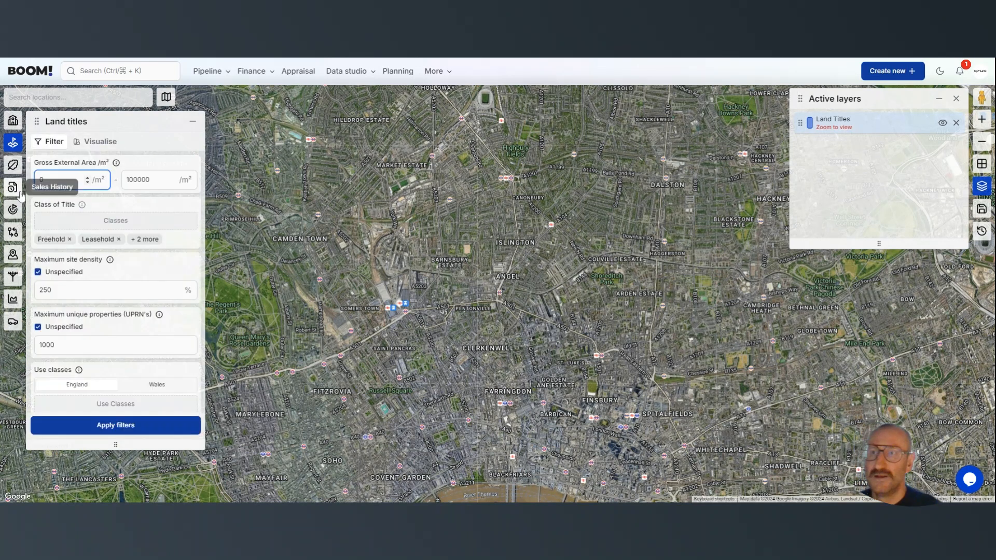
{"action": "mouse_move", "coordinate": [145, 167]}
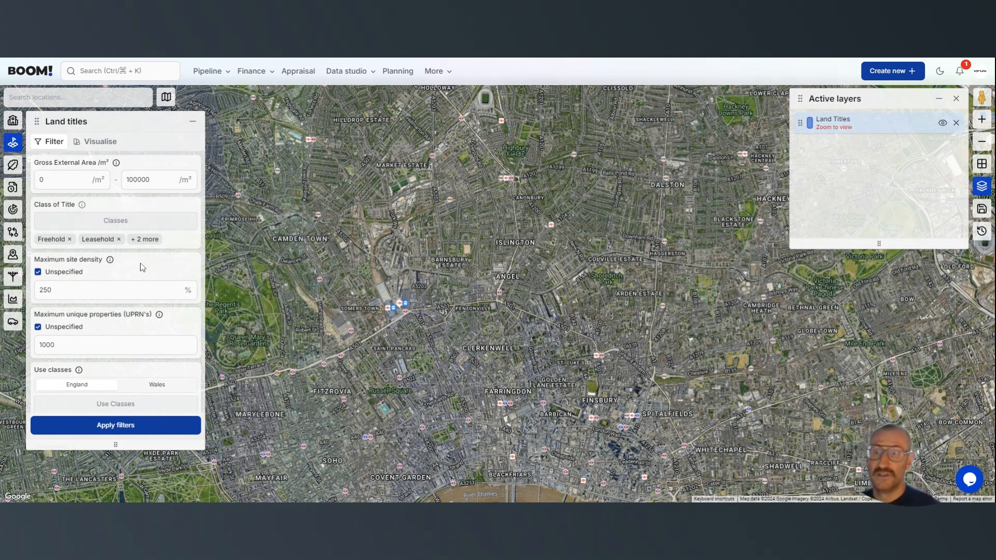
{"action": "scroll", "coordinate": [142, 267], "scroll_direction": "down", "scroll_amount": 2}
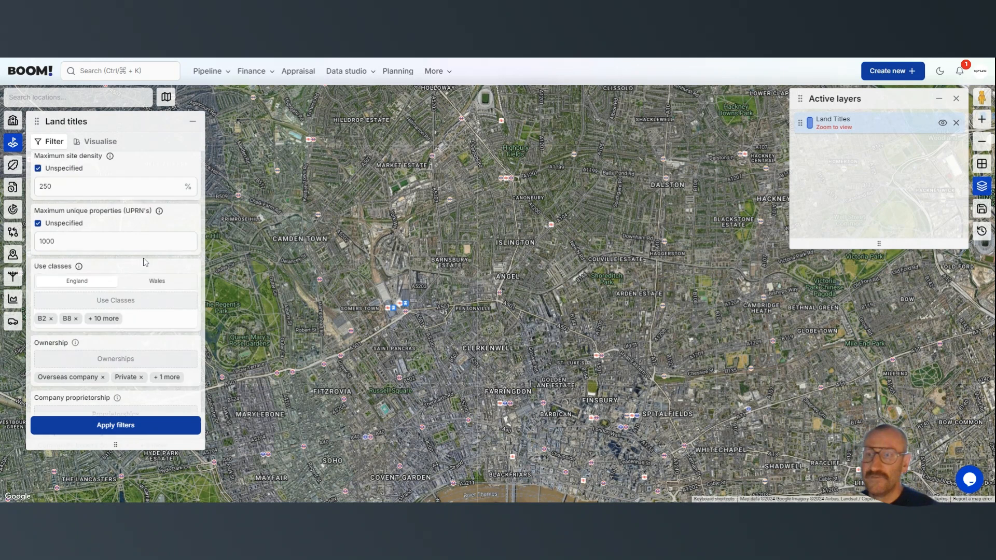
{"action": "scroll", "coordinate": [132, 262], "scroll_direction": "down", "scroll_amount": 1}
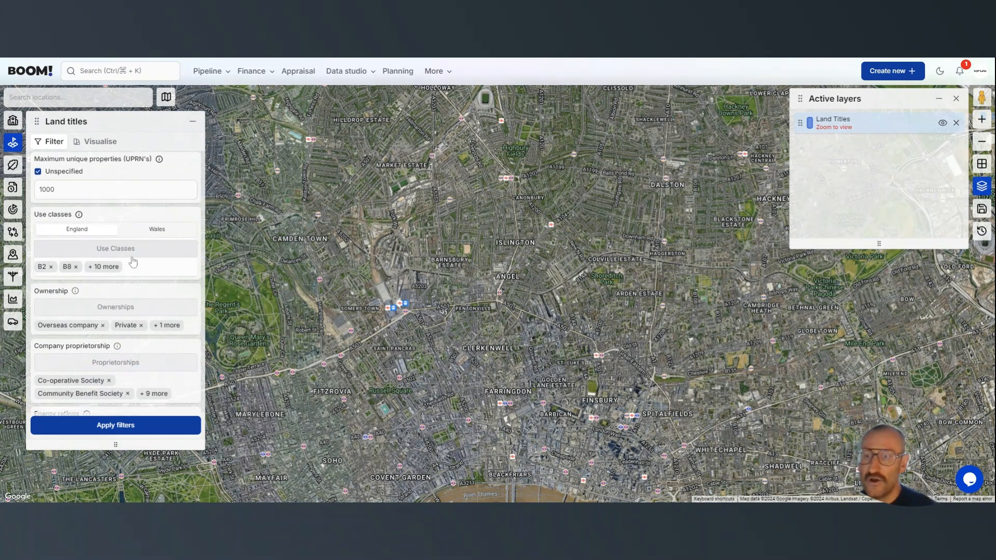
{"action": "scroll", "coordinate": [134, 263], "scroll_direction": "down", "scroll_amount": 1}
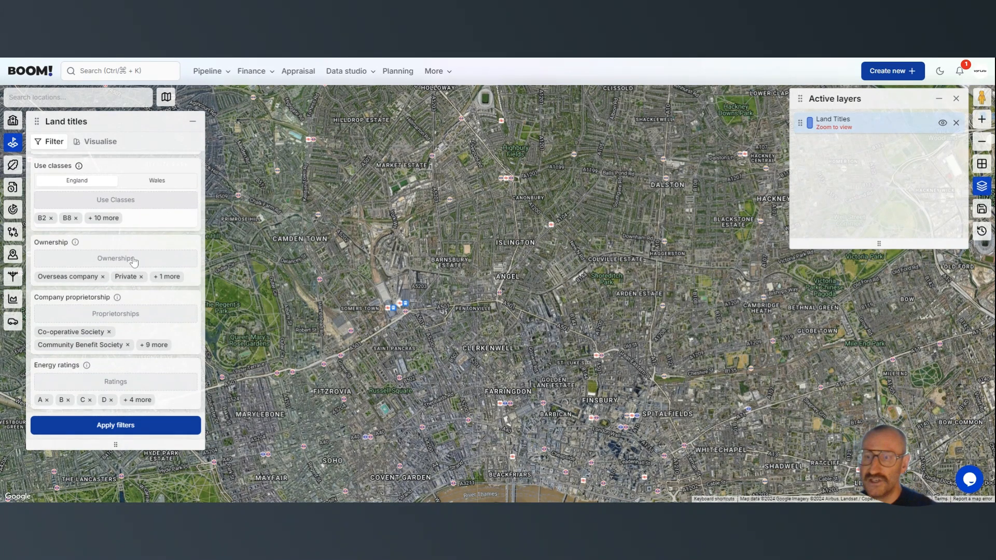
{"action": "scroll", "coordinate": [132, 271], "scroll_direction": "up", "scroll_amount": 4}
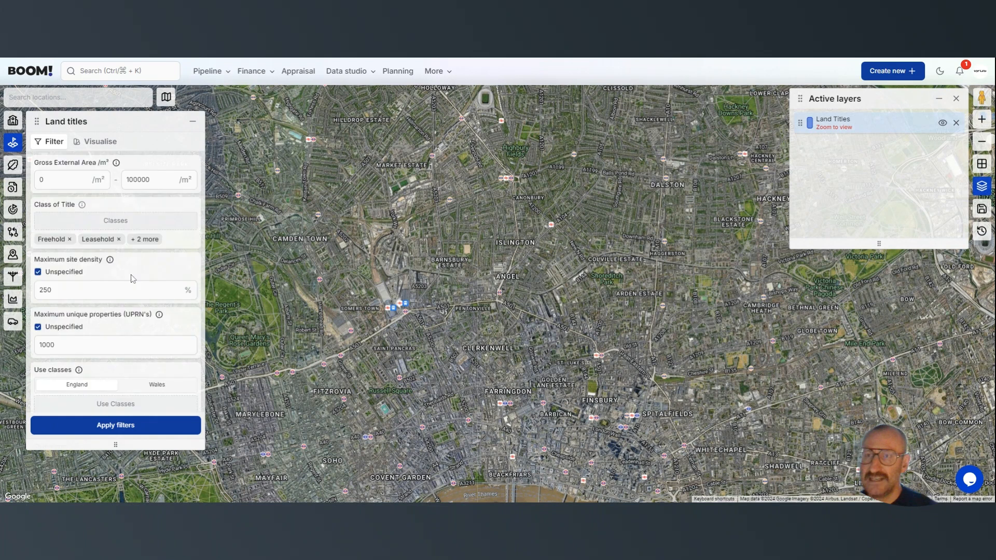
Set the maximum Gross External Area to 50000 m² and exclude Unregistered and Rentcharge from the title classes
{"action": "left_click_drag", "start_coordinate": [133, 180], "coordinate": [125, 180]}
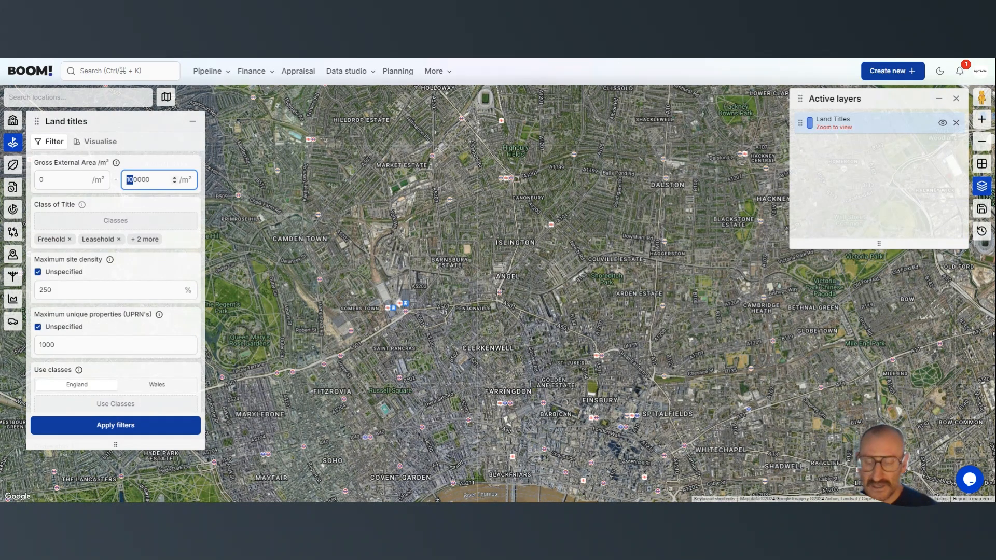
{"action": "type", "text": "5"}
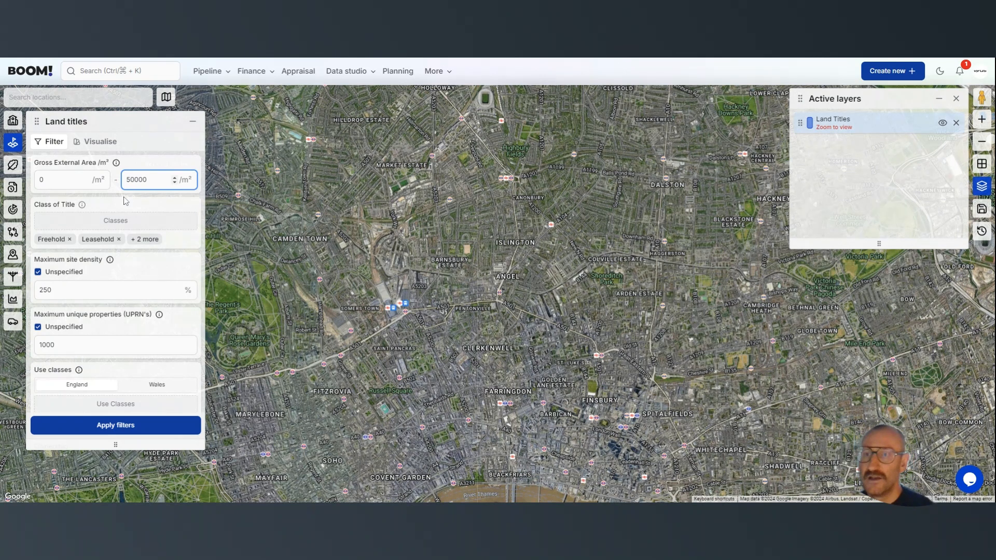
{"action": "left_click", "coordinate": [131, 220]}
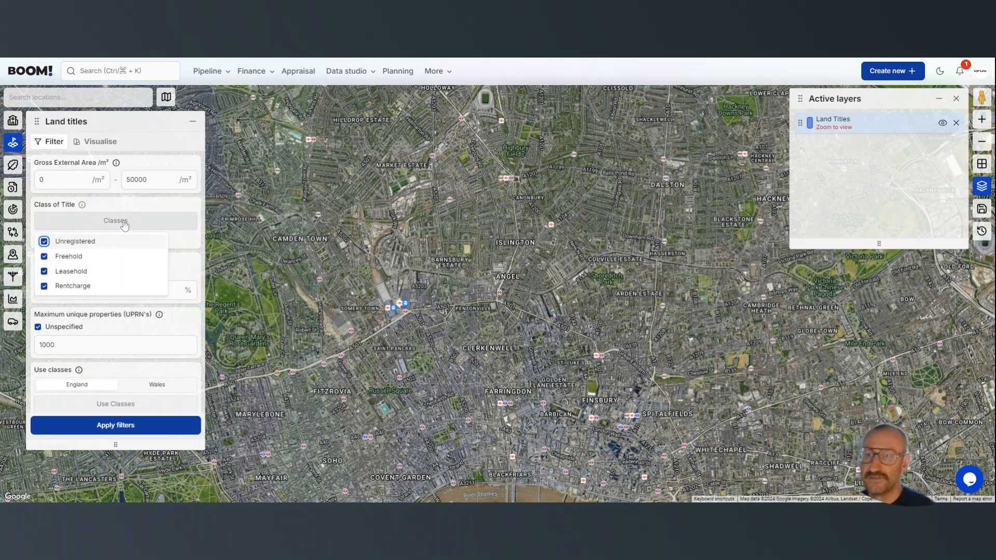
{"action": "left_click", "coordinate": [44, 242]}
{"action": "left_click", "coordinate": [44, 287]}
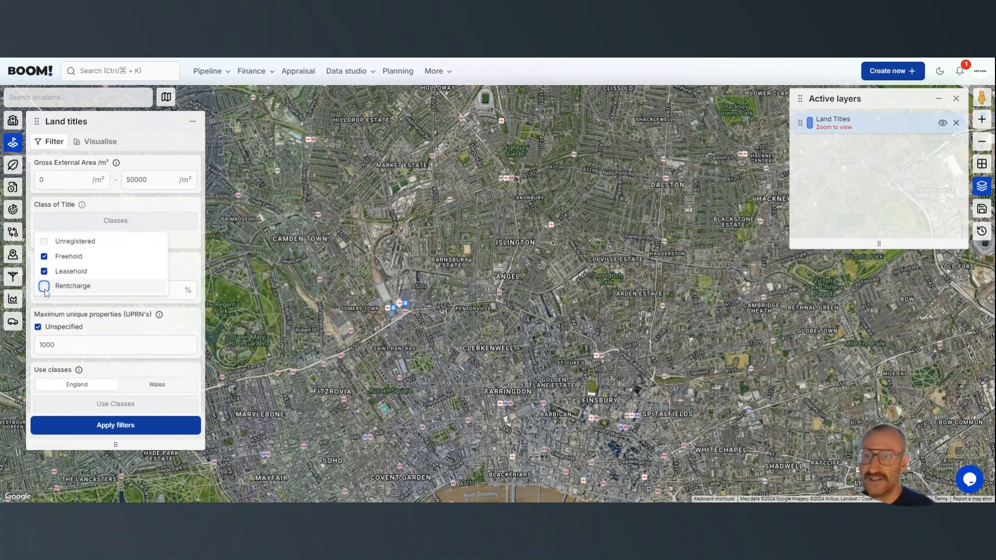
{"action": "left_click", "coordinate": [190, 254]}
Exclude the Unspecified, B2, B8, F1 and F2 use classes for England from the land title filter
{"action": "scroll", "coordinate": [190, 254], "scroll_direction": "down", "scroll_amount": 4}
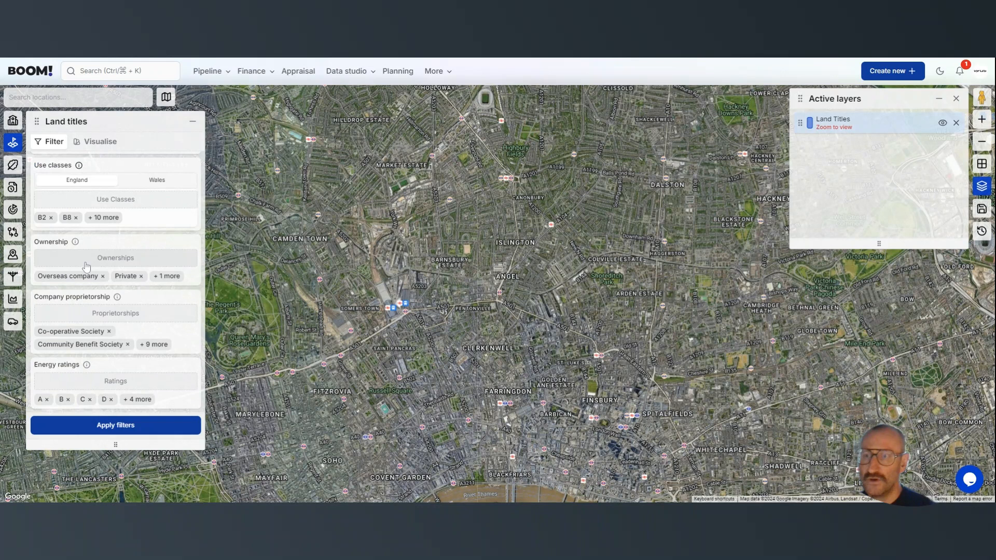
{"action": "left_click", "coordinate": [129, 198]}
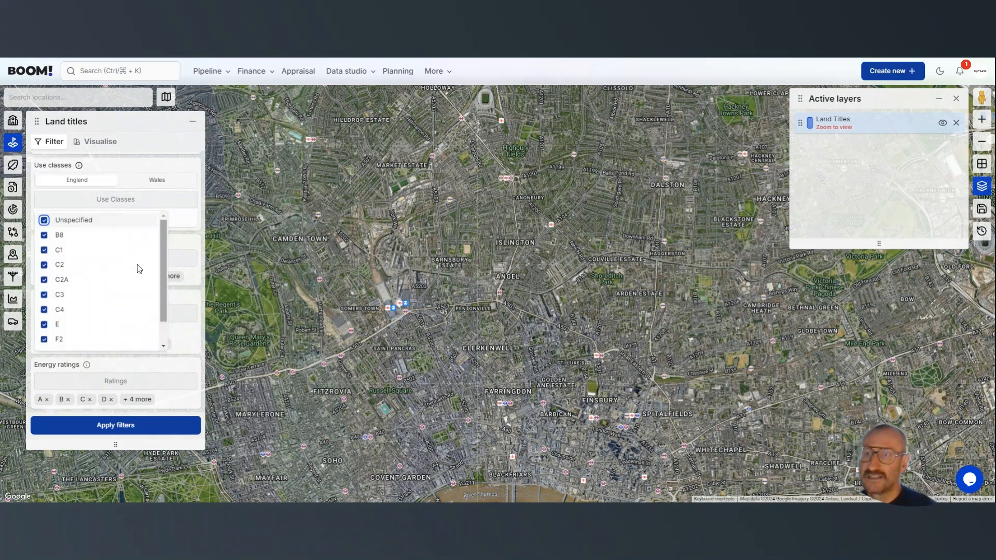
{"action": "left_click", "coordinate": [45, 221]}
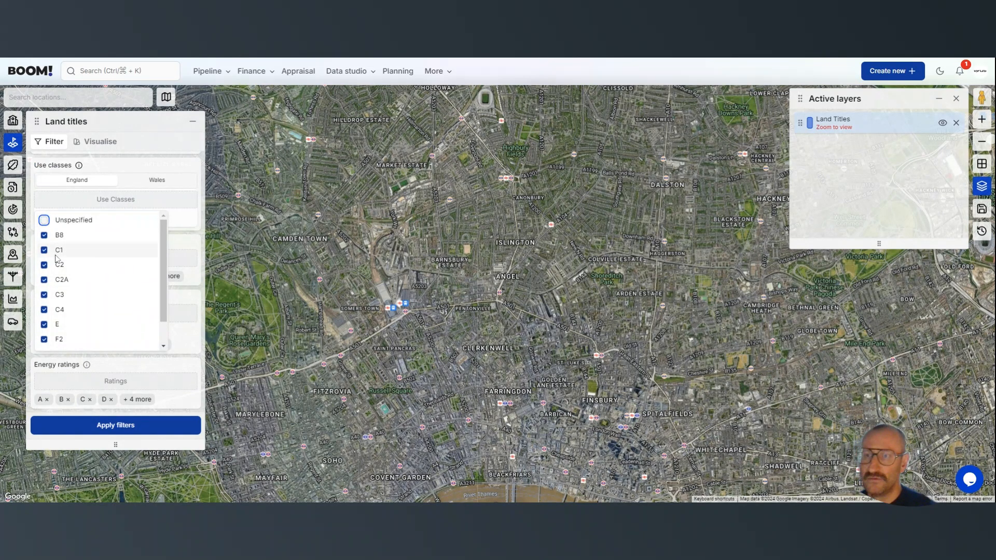
{"action": "scroll", "coordinate": [51, 311], "scroll_direction": "down", "scroll_amount": 1}
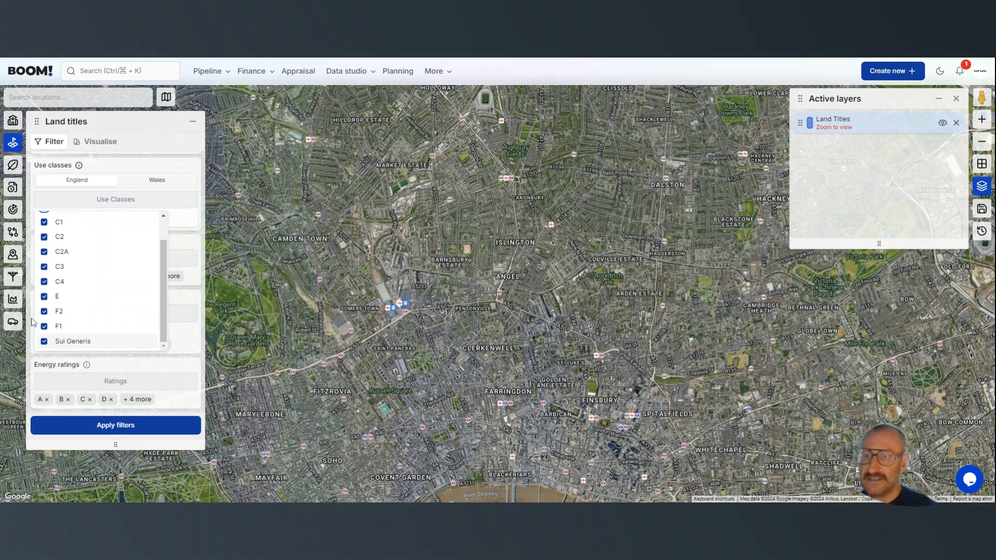
{"action": "left_click", "coordinate": [45, 326]}
{"action": "left_click", "coordinate": [45, 311]}
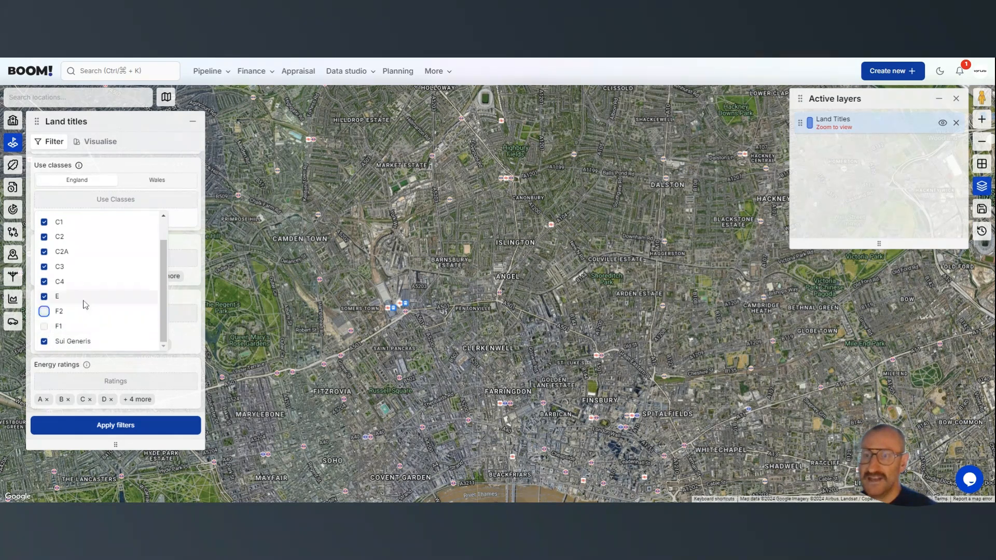
{"action": "left_click", "coordinate": [191, 277]}
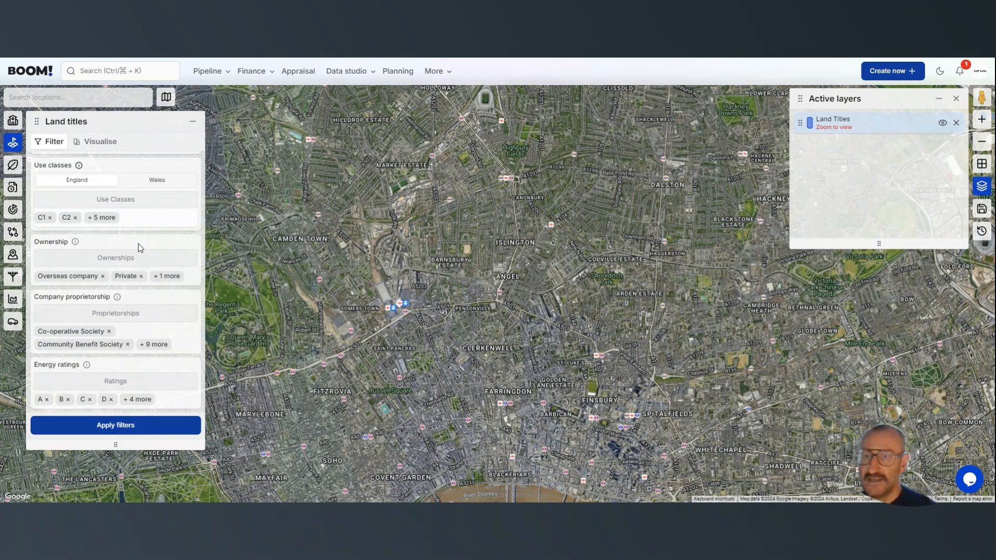
{"action": "mouse_move", "coordinate": [76, 243]}
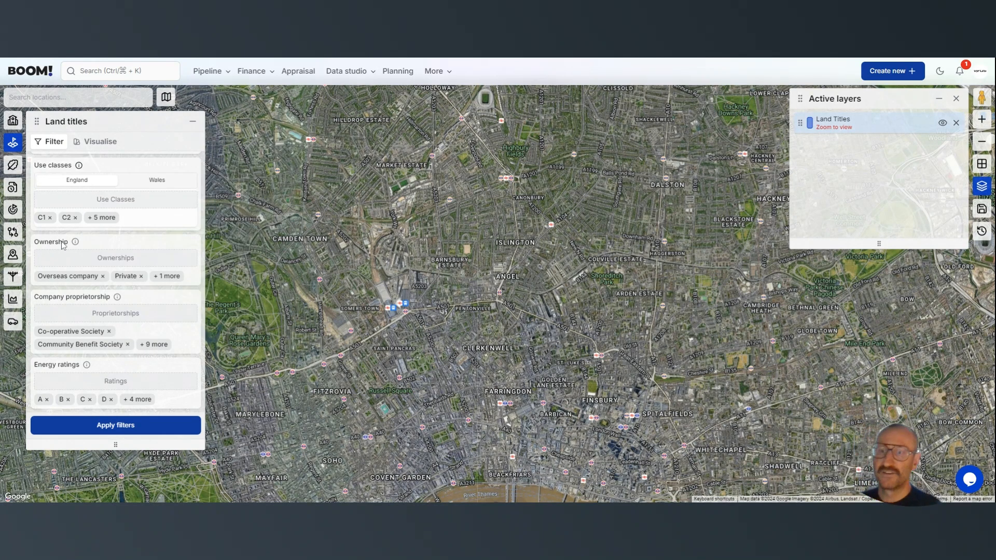
Apply the land title filters and display the matching titles around Angel at street level
{"action": "left_click", "coordinate": [93, 427]}
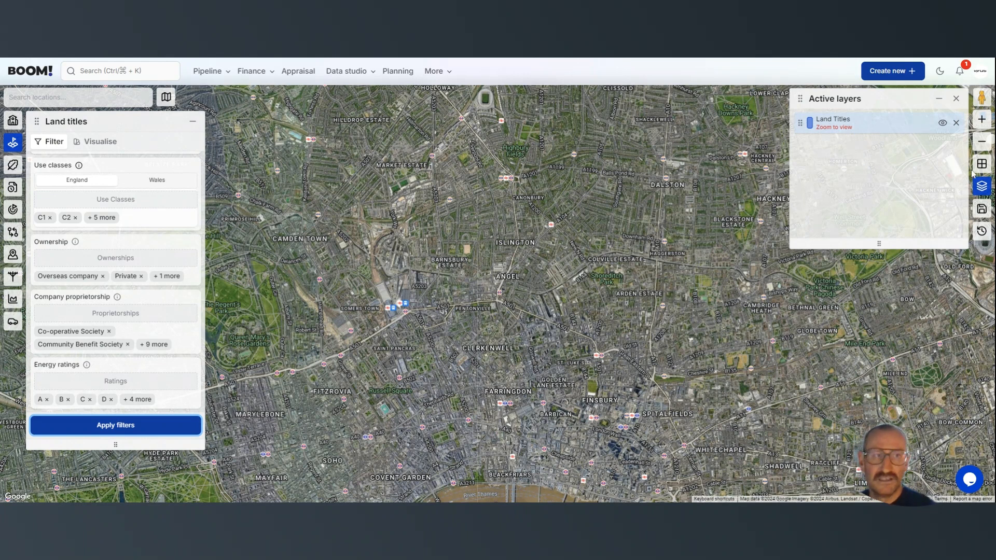
{"action": "left_click", "coordinate": [982, 121]}
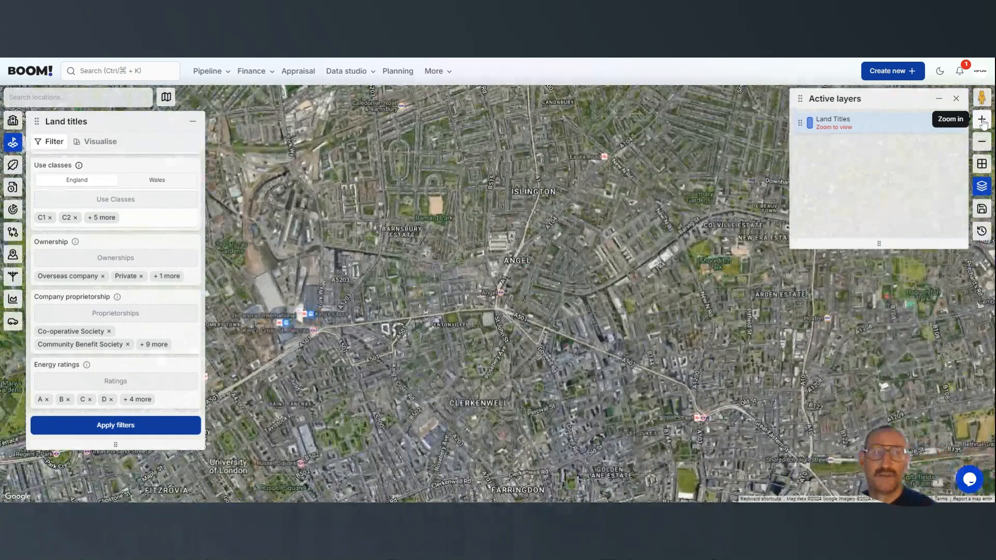
{"action": "left_click", "coordinate": [981, 120]}
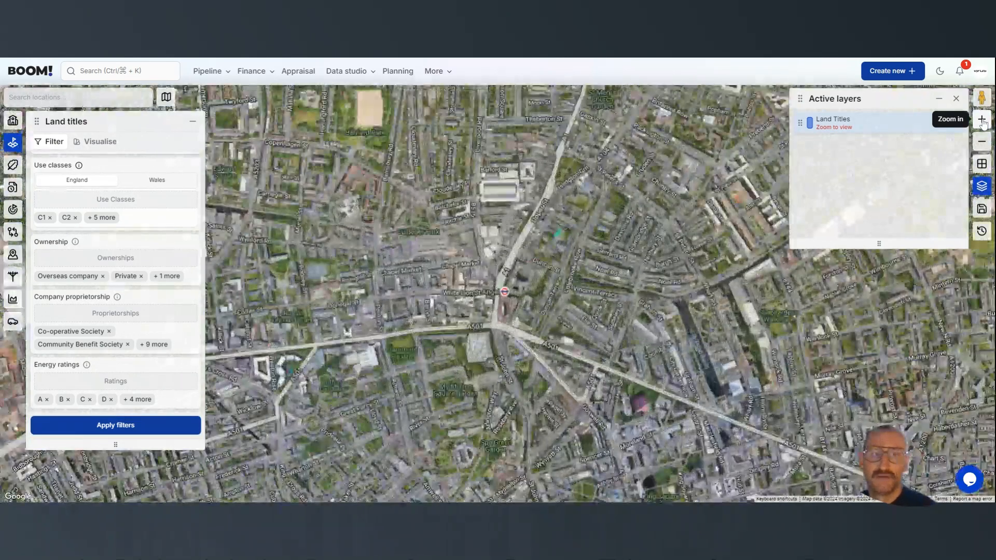
{"action": "left_click", "coordinate": [982, 121]}
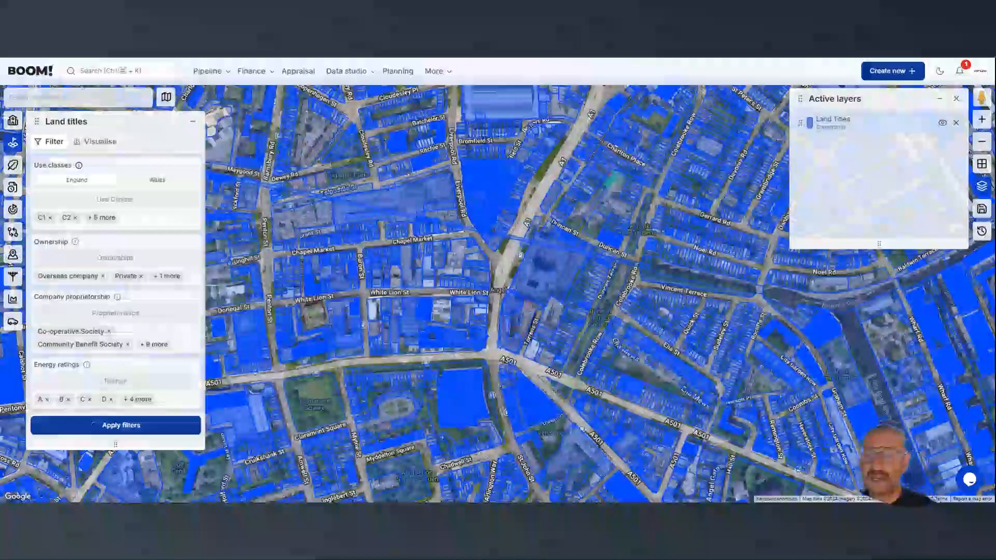
Visualise the land titles by Class of Title
{"action": "left_click", "coordinate": [95, 141]}
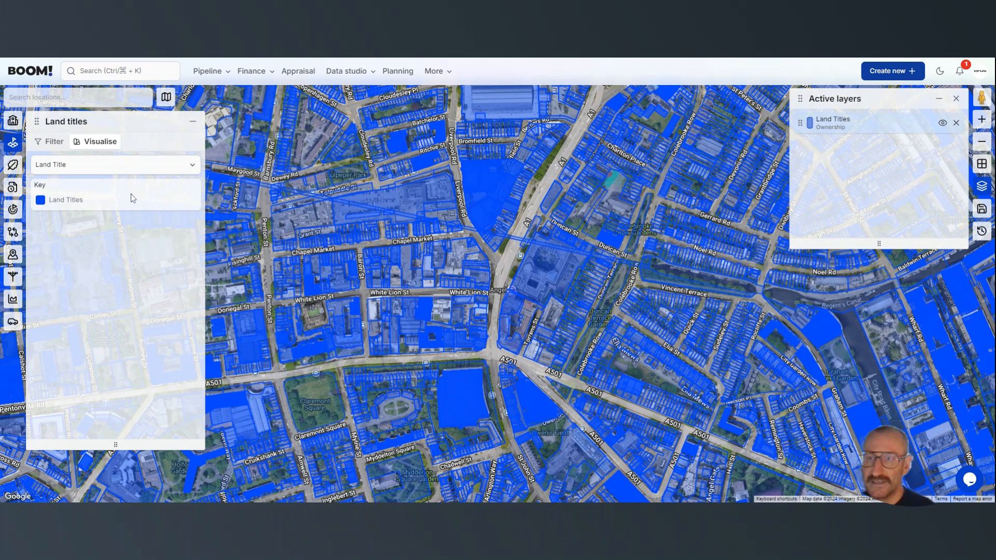
{"action": "left_click", "coordinate": [120, 166]}
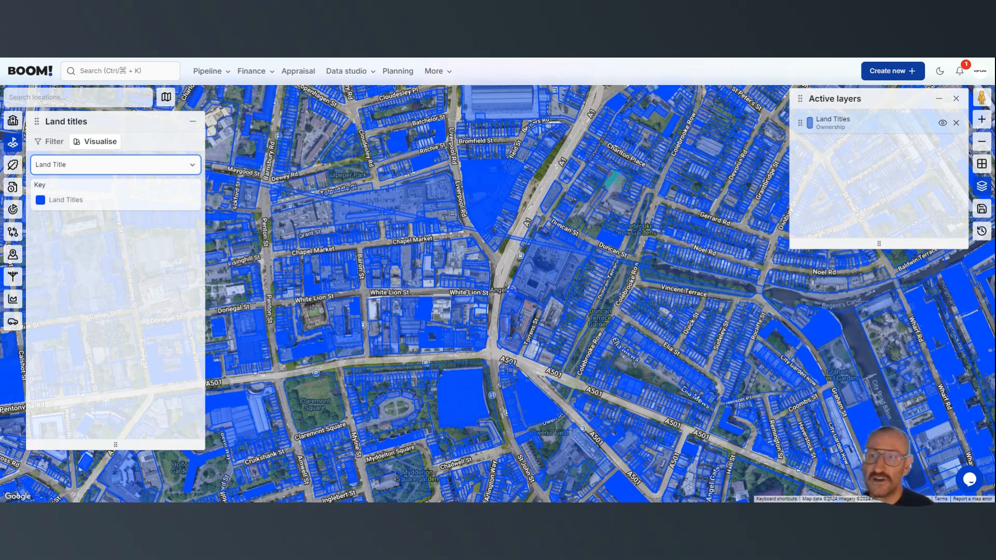
{"action": "left_click", "coordinate": [87, 312]}
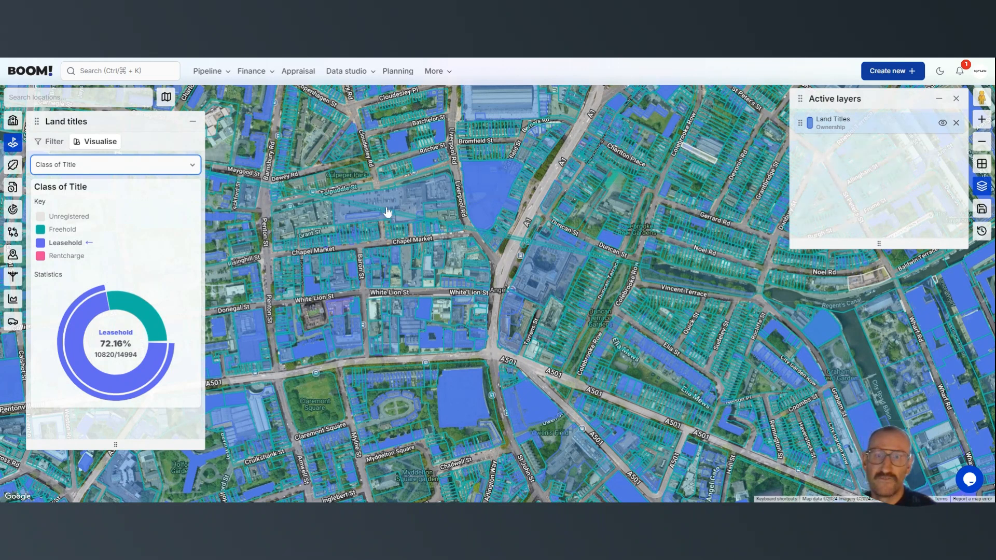
Inspect and hide the large title between Tolpuddle St and Chapel Market, and reset the hidden titles
{"action": "mouse_move", "coordinate": [396, 207]}
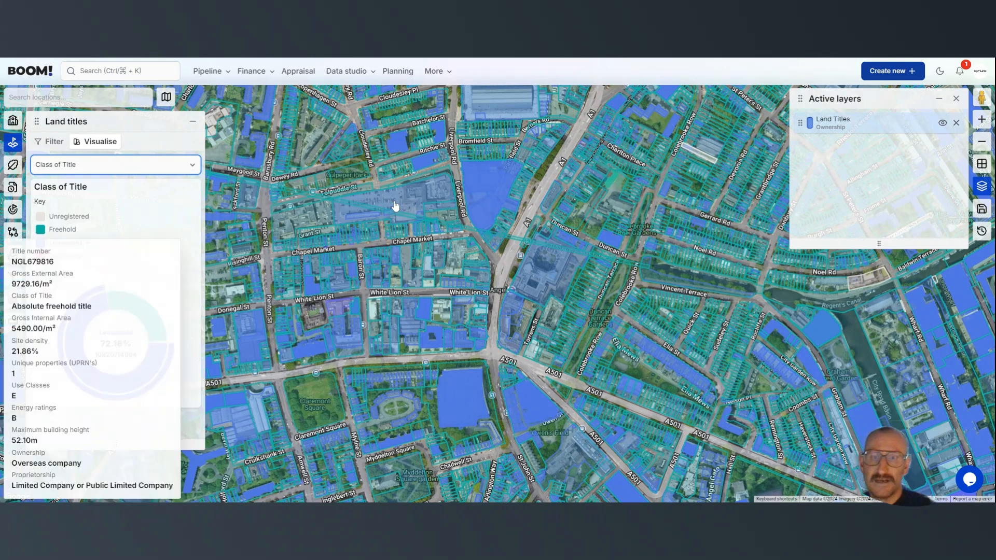
{"action": "left_click", "coordinate": [395, 206]}
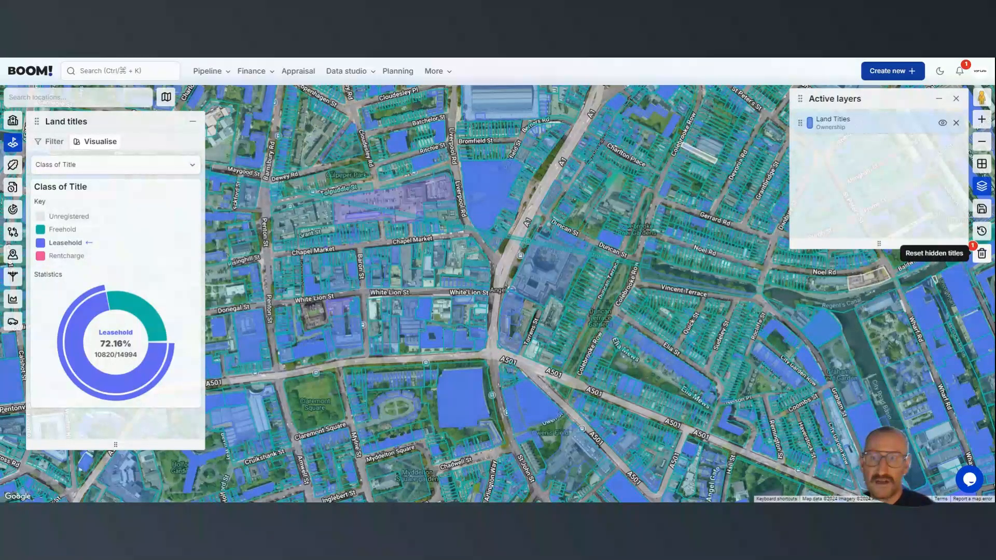
{"action": "left_click", "coordinate": [983, 258]}
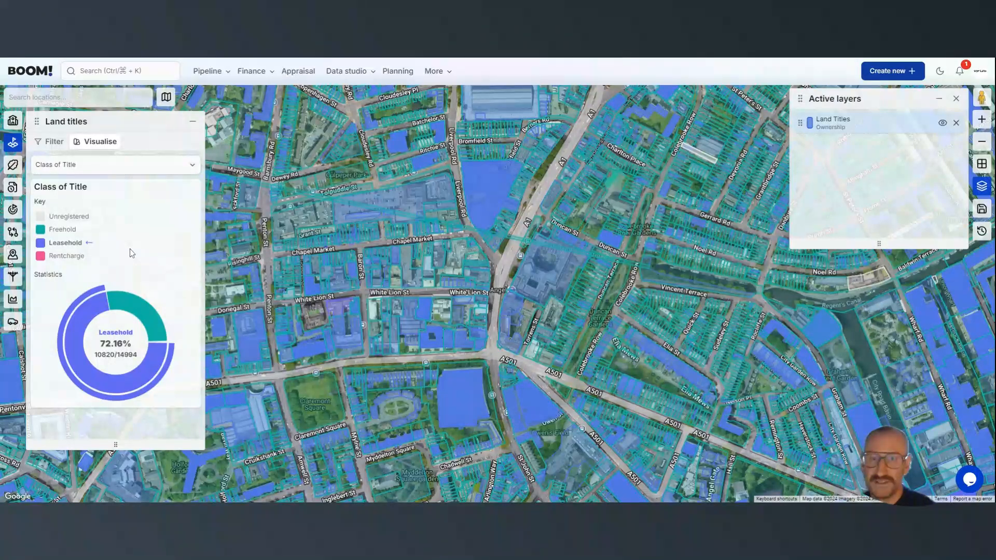
Switch the land titles visualisation to Ownership
{"action": "left_click", "coordinate": [103, 172]}
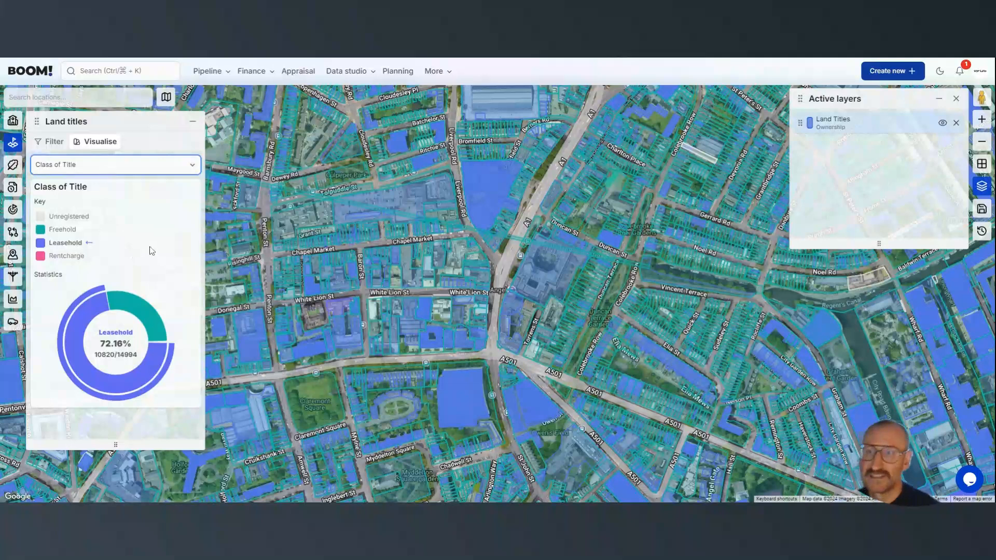
{"action": "key", "text": "Down"}
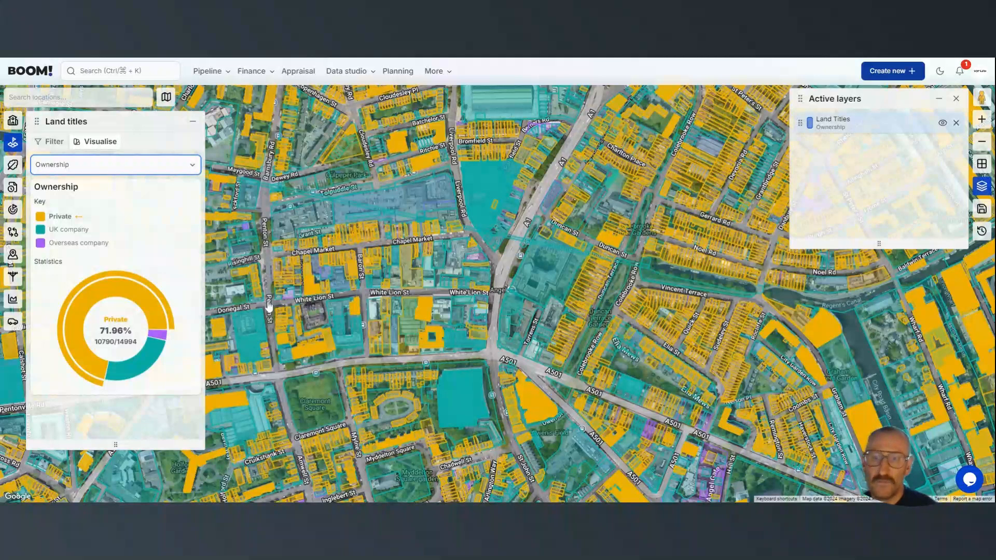
Open the large UK-company title between Tolpuddle St and Chapel Market and review its ownership, property, planning, demographics and additional household details
{"action": "mouse_move", "coordinate": [354, 213]}
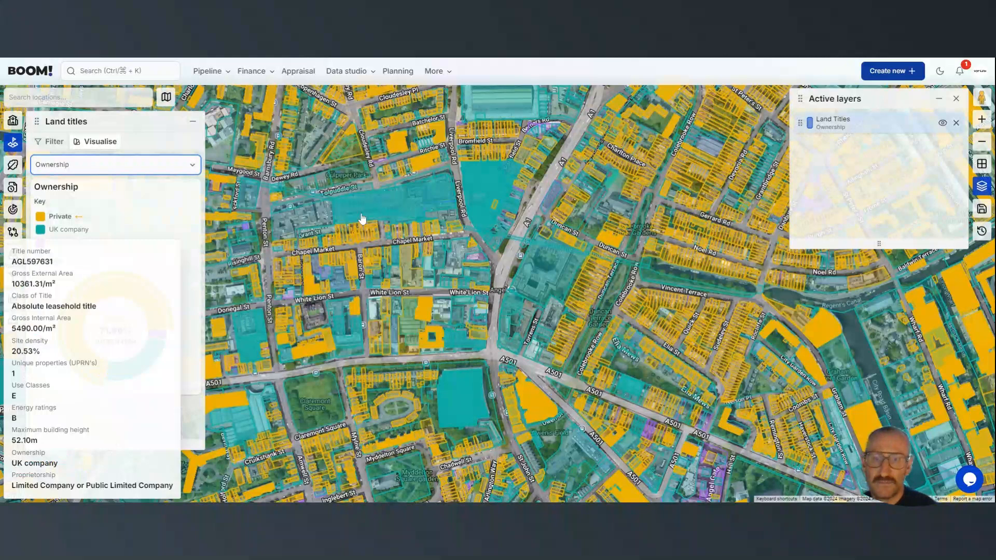
{"action": "left_click", "coordinate": [362, 219]}
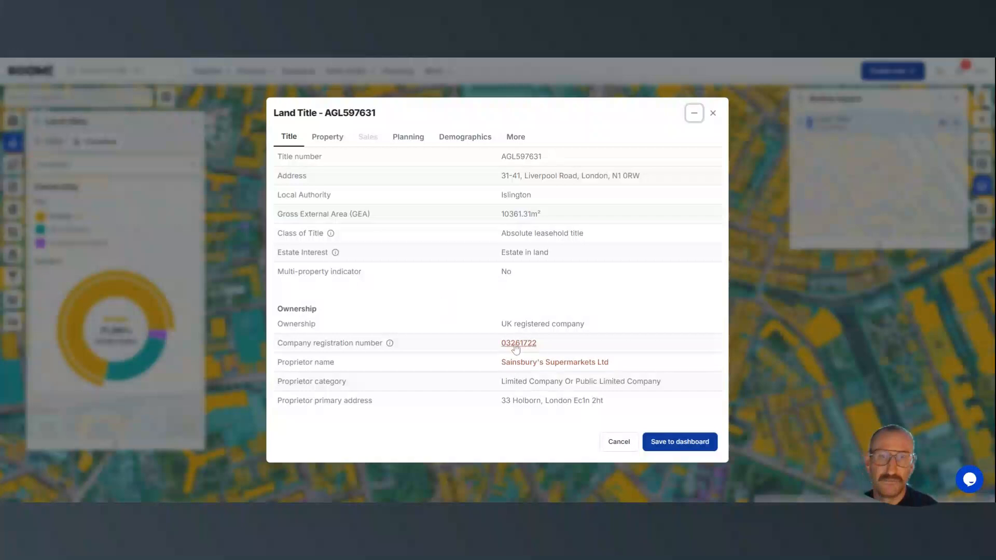
{"action": "left_click", "coordinate": [324, 139]}
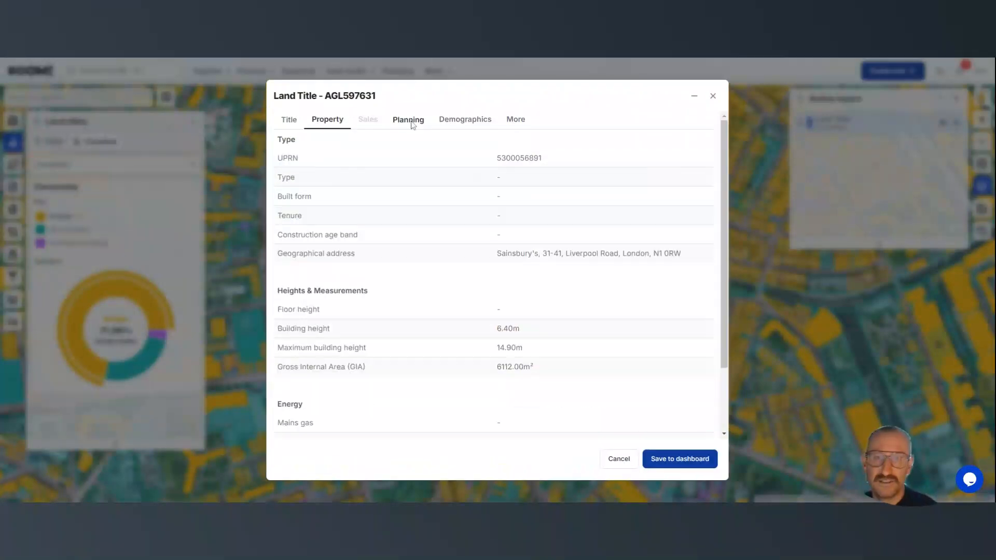
{"action": "left_click", "coordinate": [413, 124]}
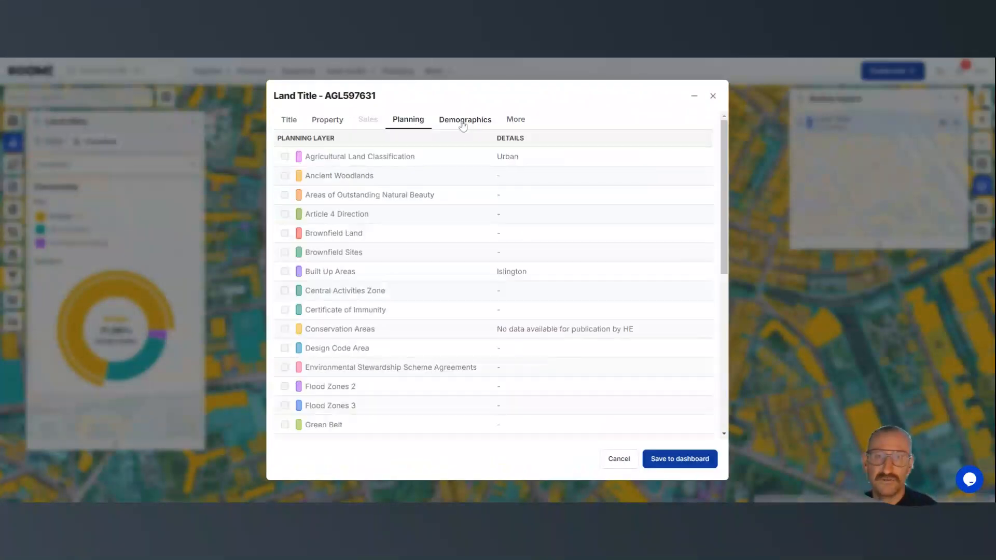
{"action": "left_click", "coordinate": [463, 125]}
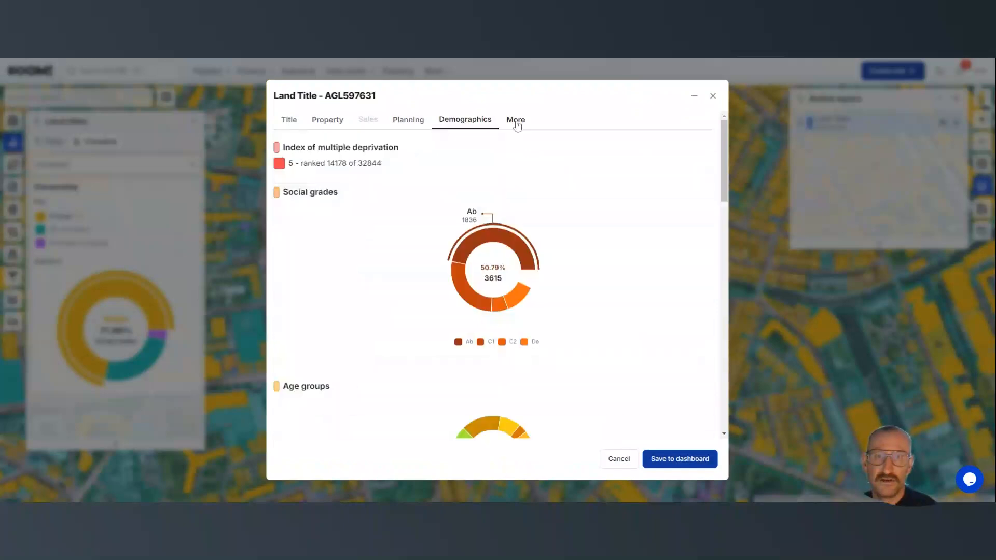
{"action": "left_click", "coordinate": [517, 124]}
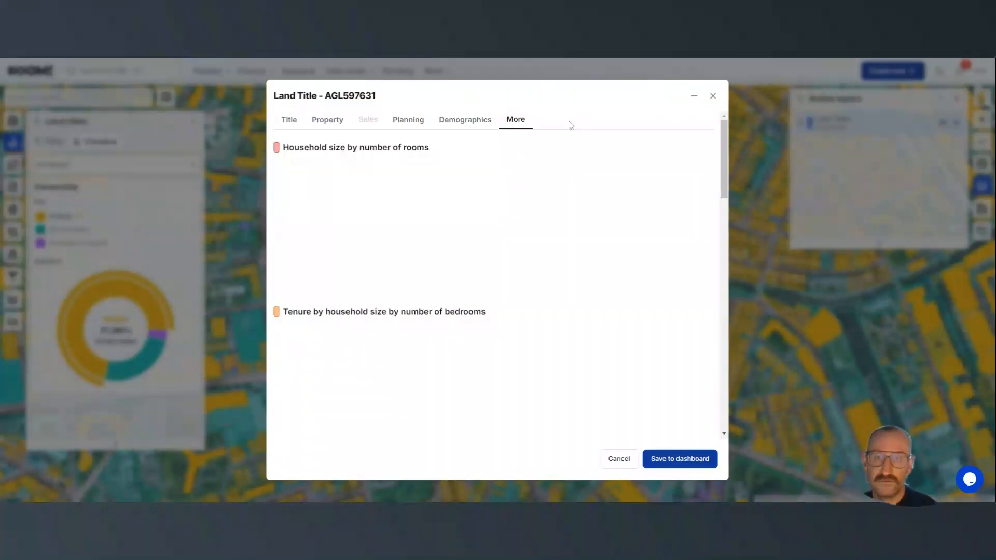